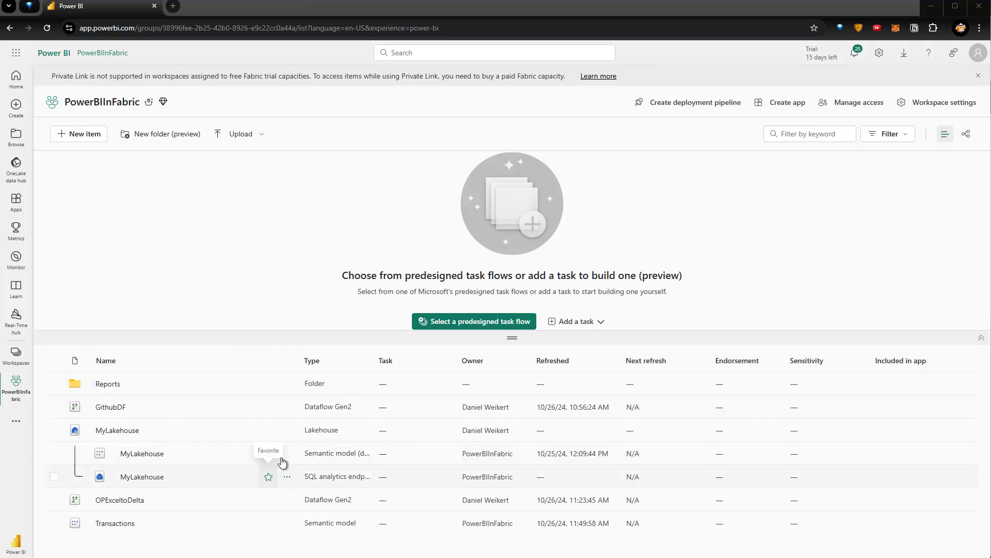
# Shrink the task-flow area so the workspace item list fills most of the page.
pyautogui.moveTo(381, 331); pyautogui.dragTo(380, 168)
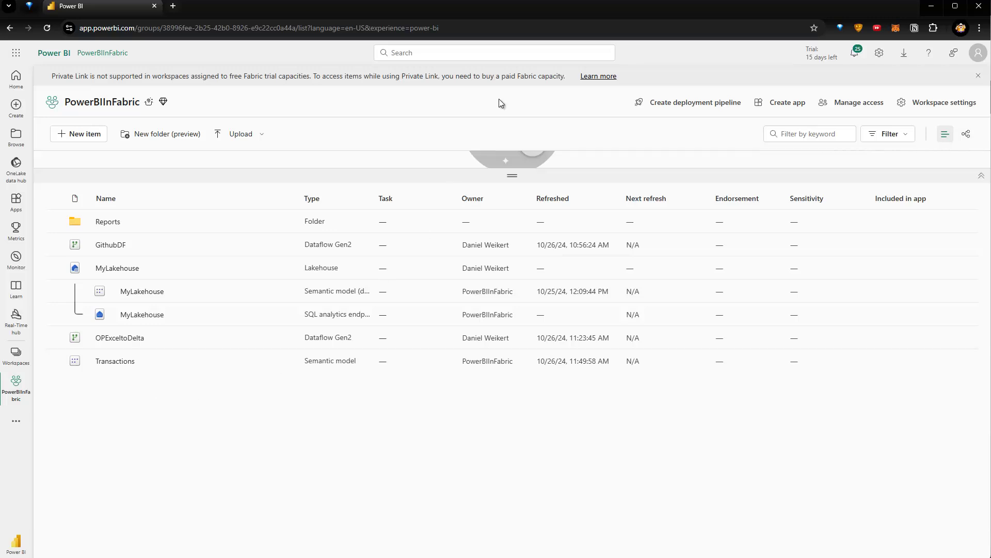
# View the workspace in lineage view, return to list view, and expand the task-flow canvas.
pyautogui.click(967, 135)
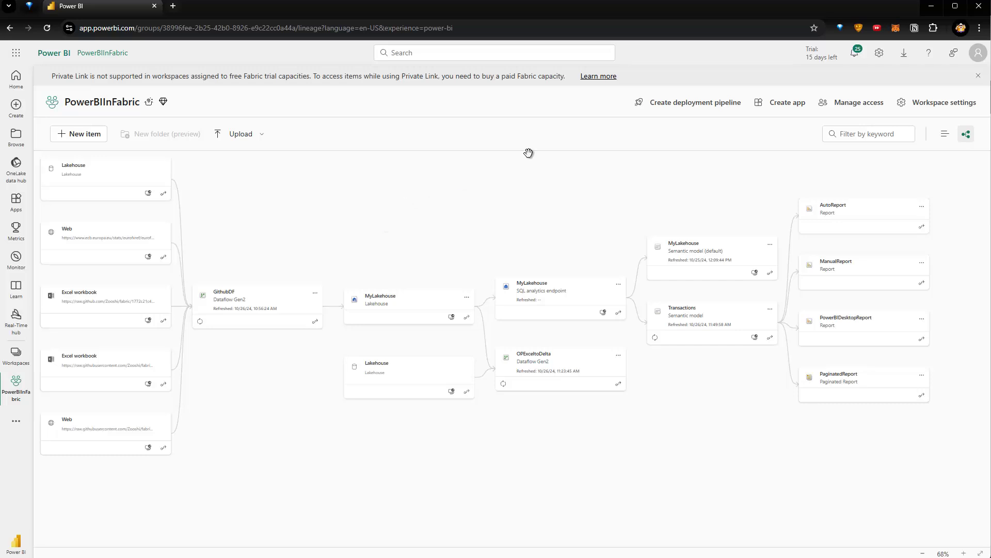
pyautogui.click(945, 135)
pyautogui.moveTo(512, 175); pyautogui.dragTo(485, 444)
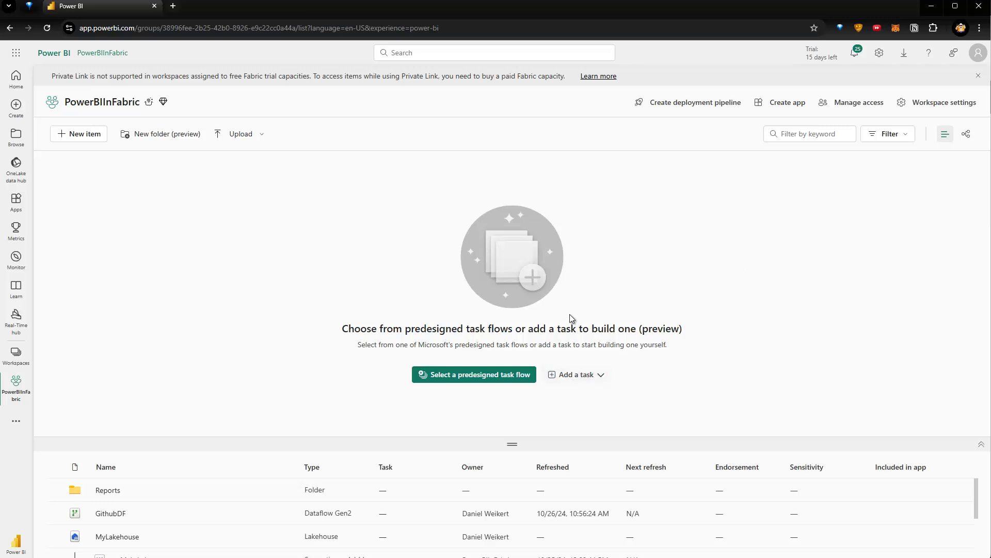
# Apply the predesigned General task flow to the PowerBIInFabric workspace.
pyautogui.click(445, 374)
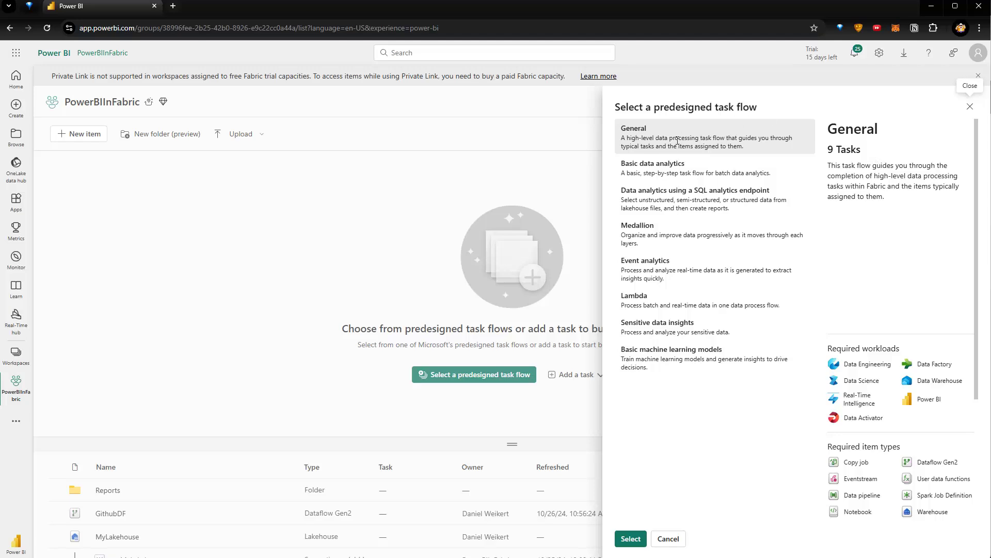
pyautogui.click(631, 539)
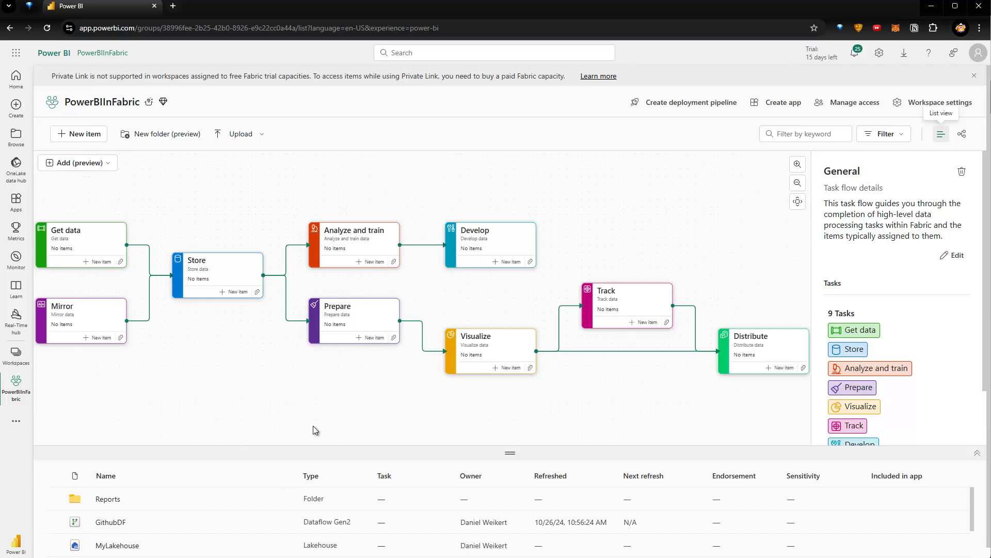
# Assign the GithubDF dataflow to the Get data task and check it shows 1 item.
pyautogui.moveTo(509, 449); pyautogui.dragTo(460, 418)
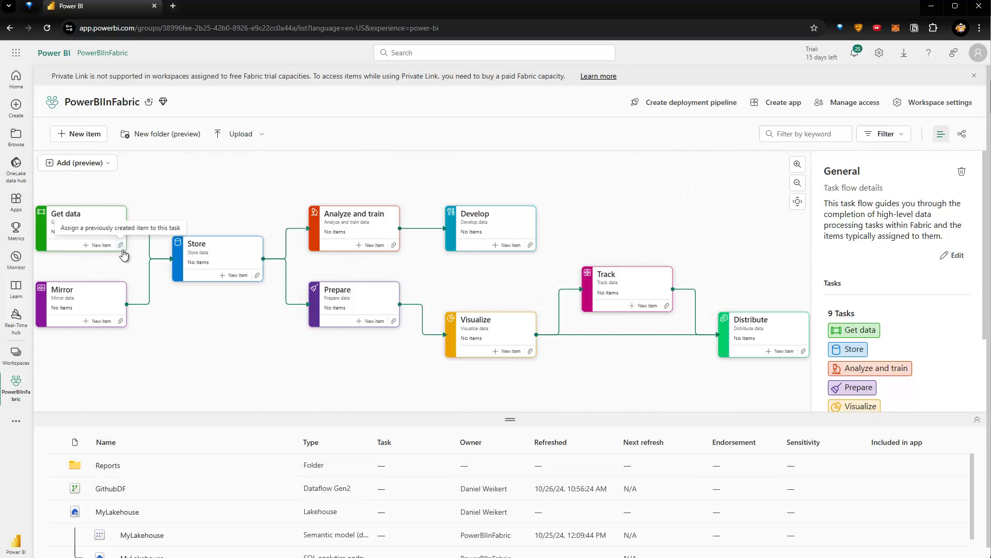
pyautogui.scroll(1, 150, 278)
pyautogui.scroll(2, 150, 278)
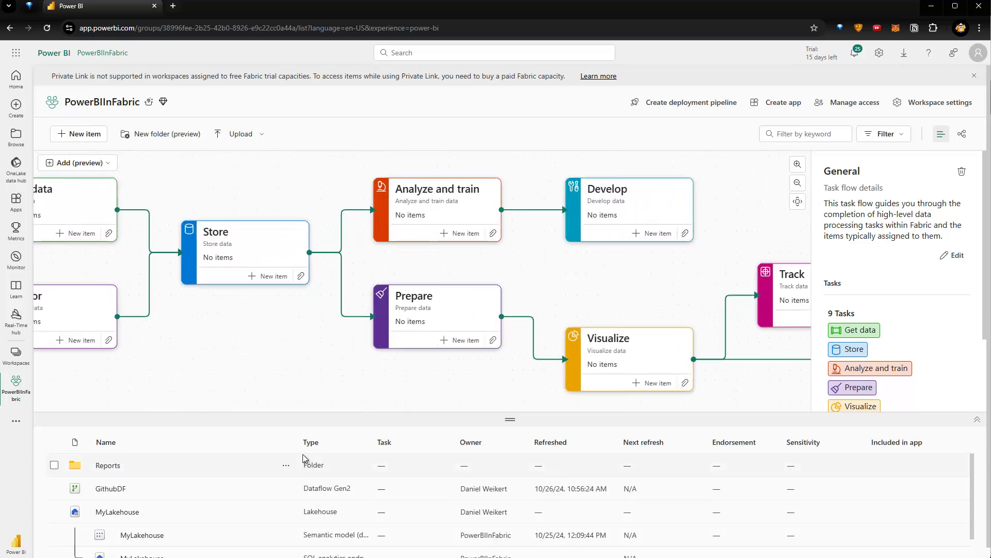
pyautogui.moveTo(108, 258); pyautogui.dragTo(233, 267)
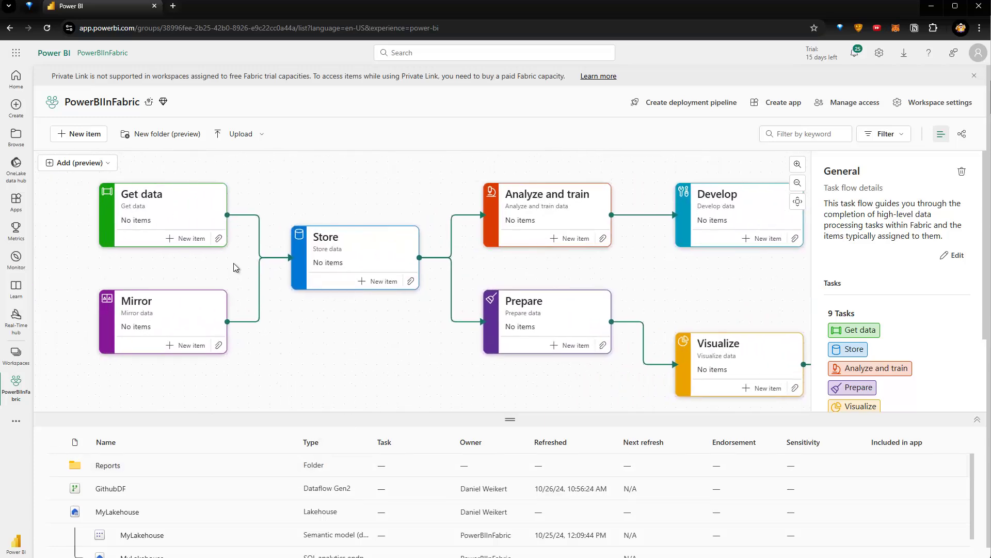
pyautogui.click(220, 238)
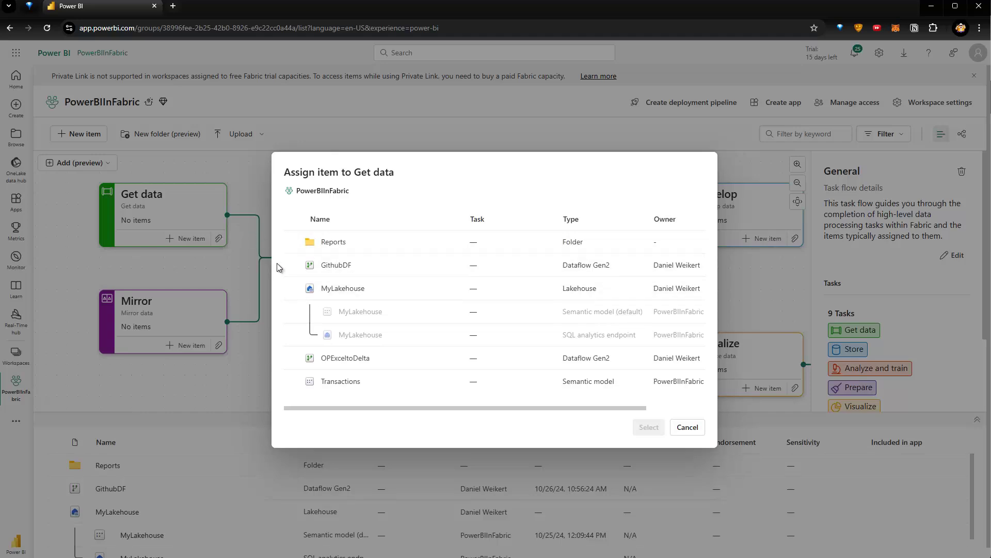
pyautogui.click(293, 265)
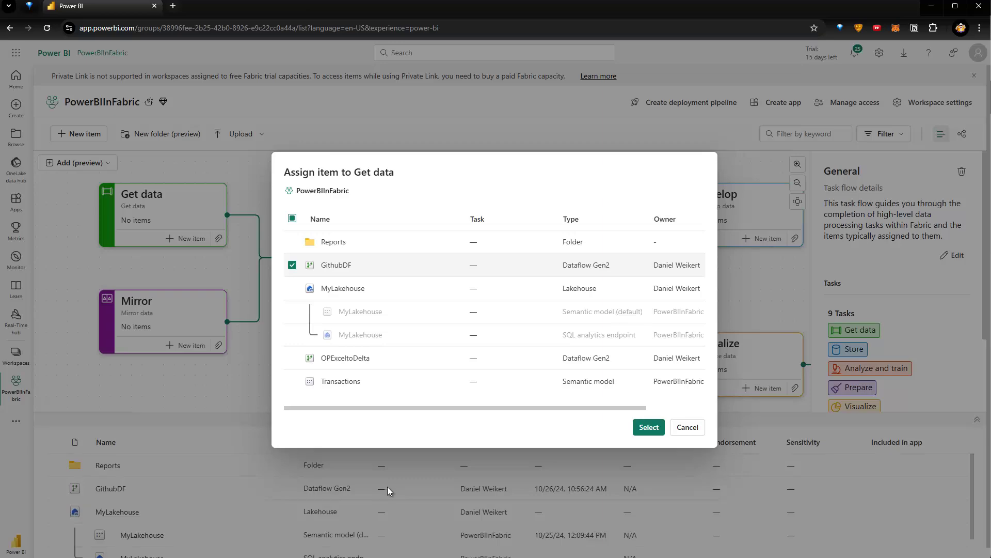
pyautogui.click(645, 426)
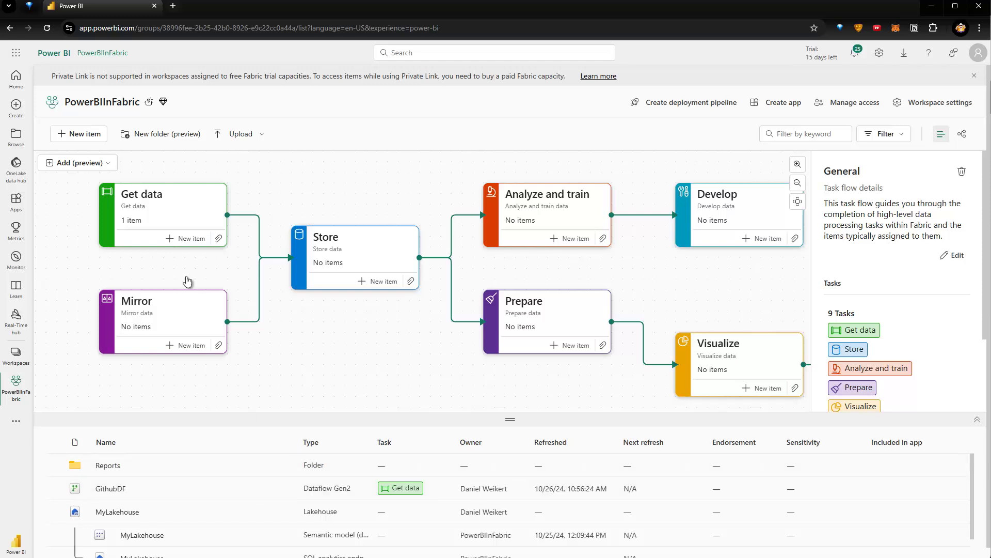
pyautogui.click(180, 201)
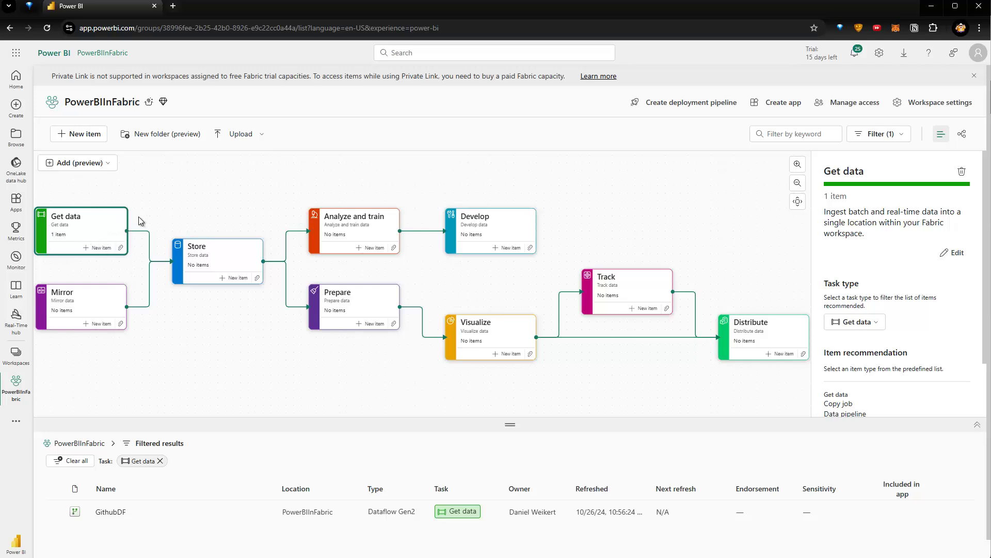
pyautogui.click(247, 328)
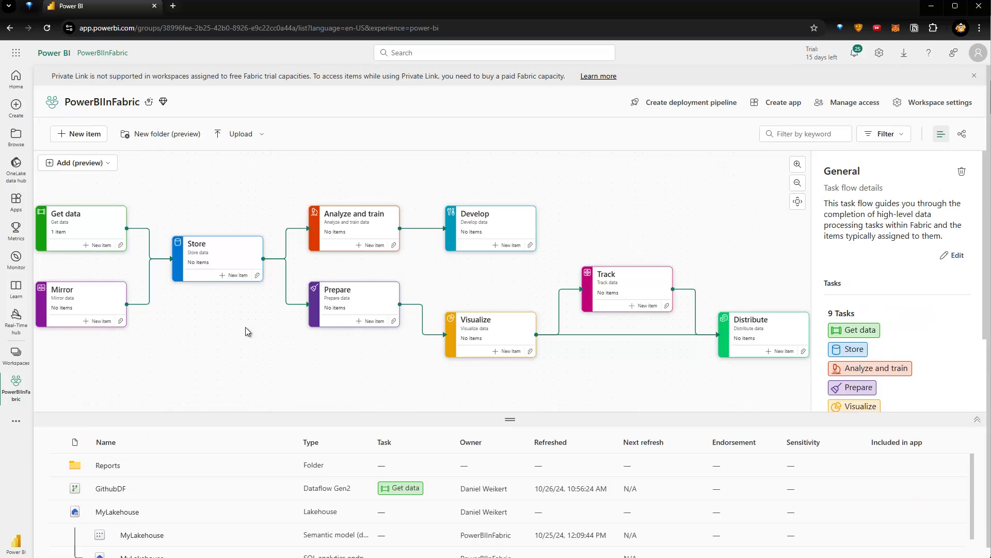
pyautogui.moveTo(510, 419); pyautogui.dragTo(510, 377)
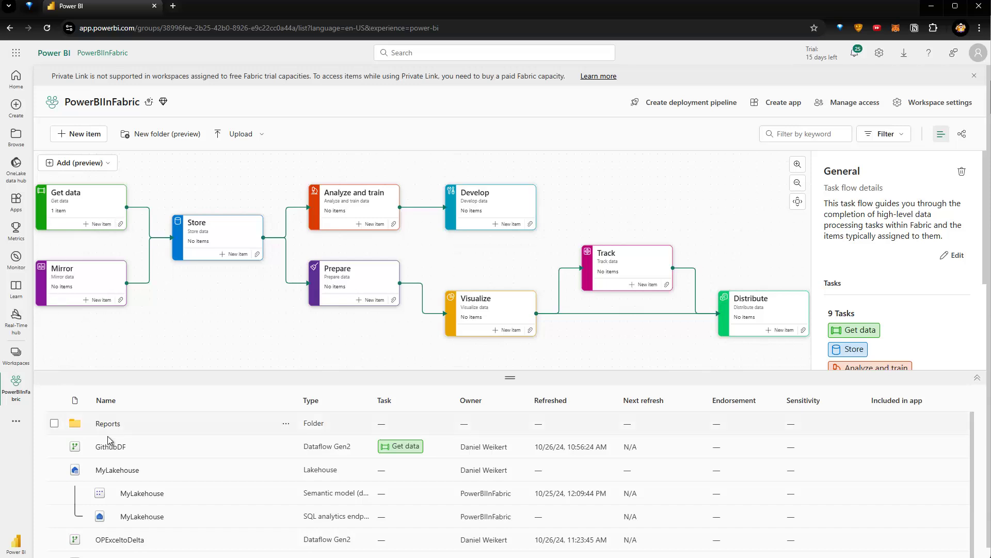
pyautogui.click(100, 225)
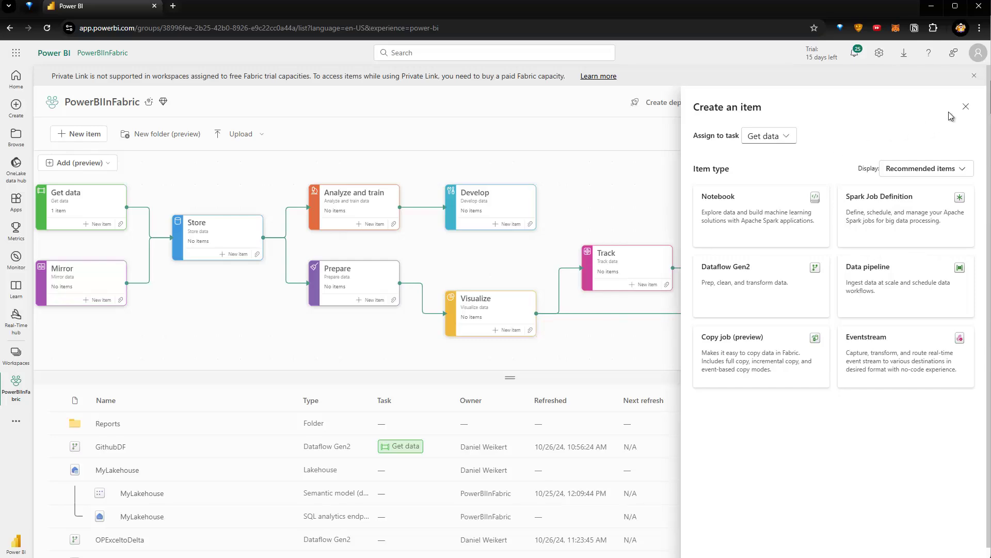
pyautogui.click(965, 106)
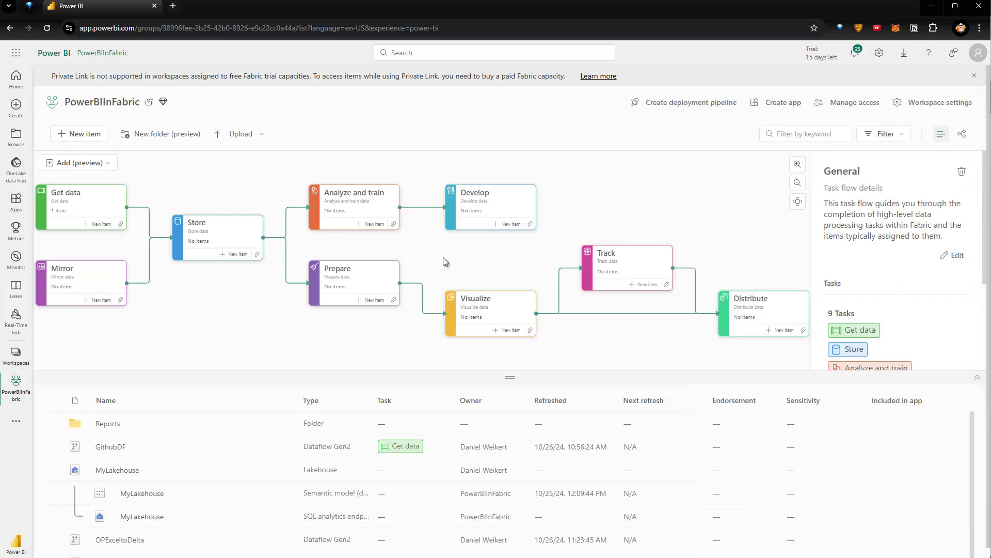
pyautogui.click(506, 330)
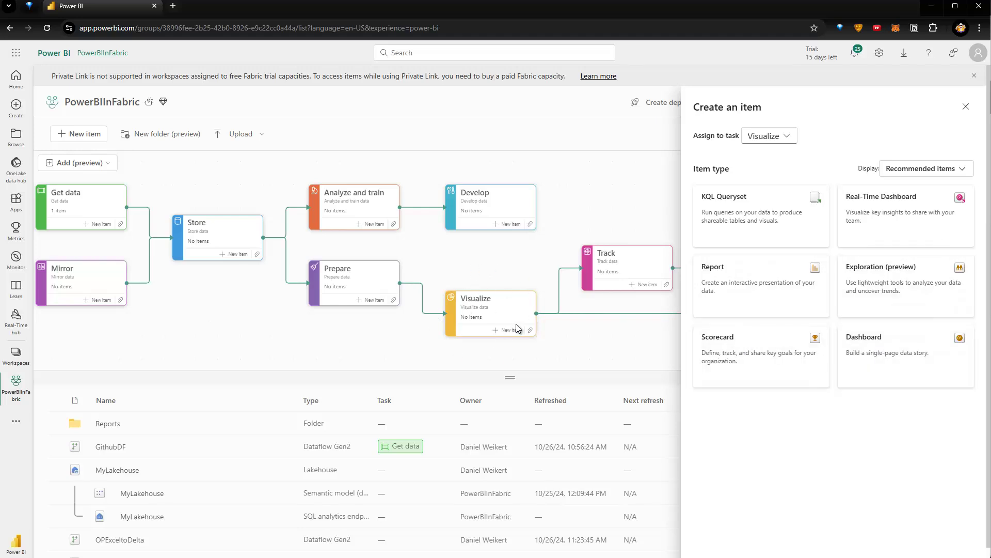
pyautogui.click(958, 166)
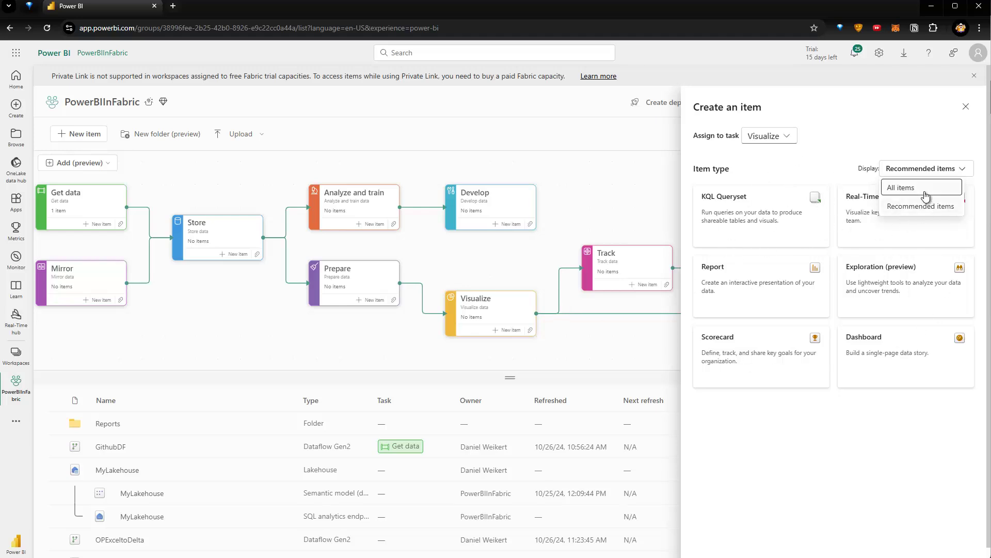
pyautogui.click(965, 106)
pyautogui.click(965, 105)
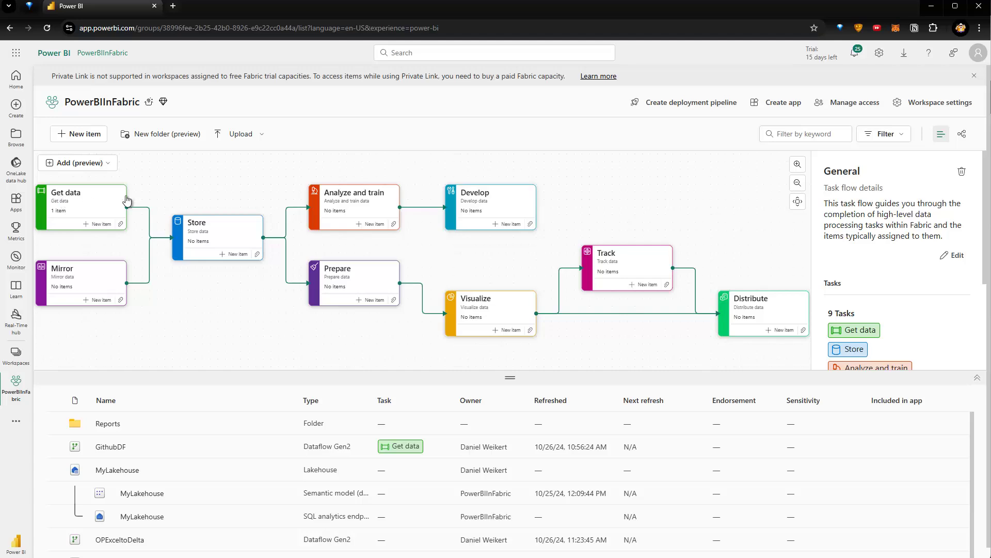
# Delete the General task flow and add a single standalone Get data task.
pyautogui.click(962, 174)
pyautogui.click(577, 337)
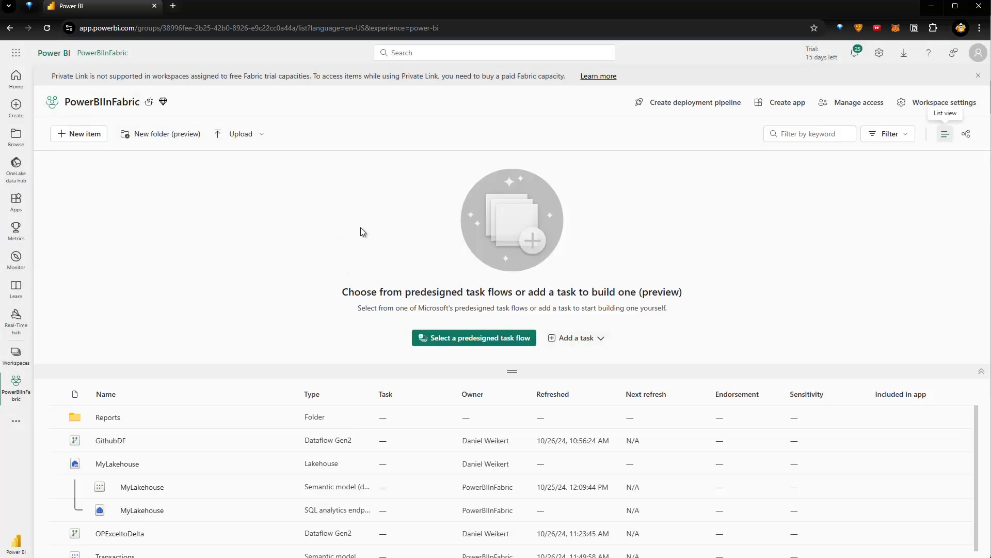
pyautogui.click(596, 342)
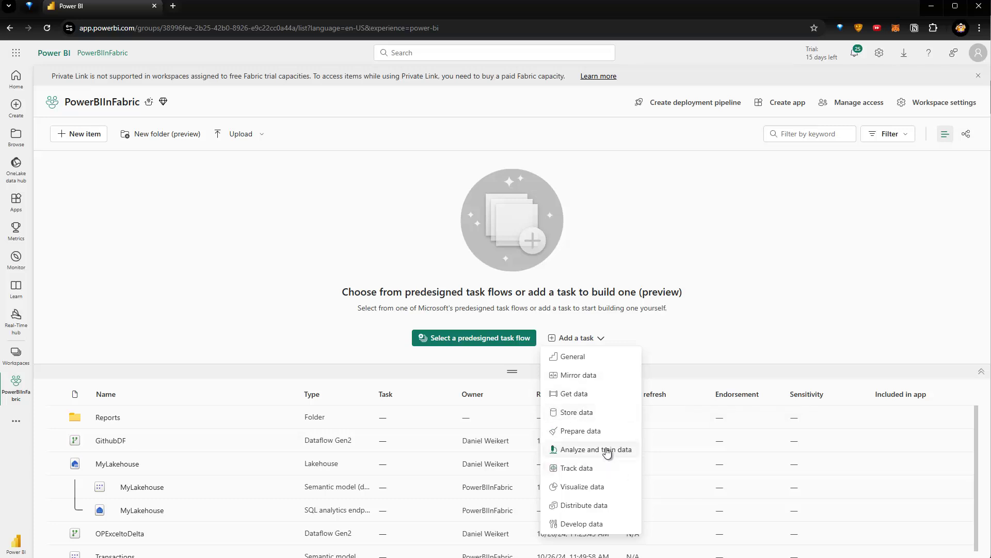
pyautogui.click(582, 394)
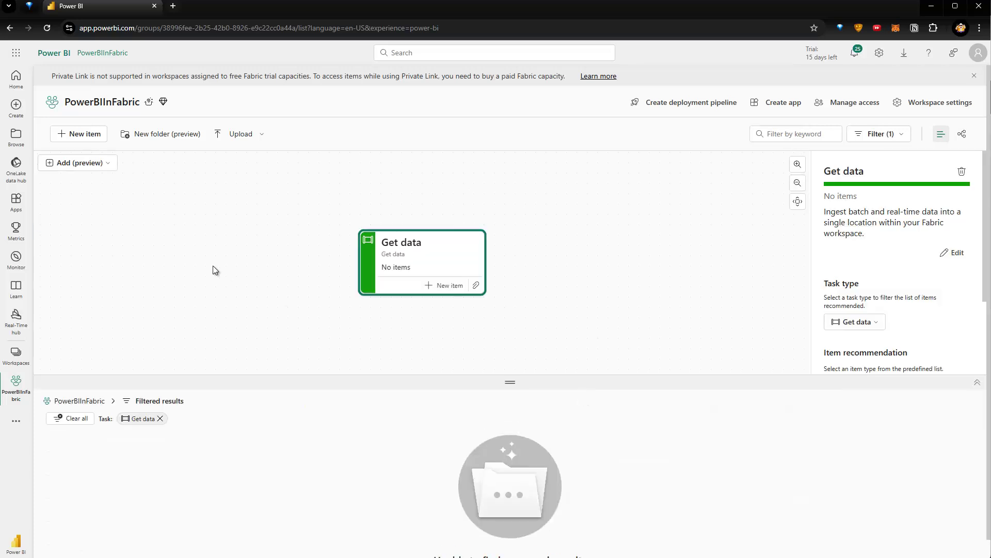
pyautogui.moveTo(419, 244); pyautogui.dragTo(192, 216)
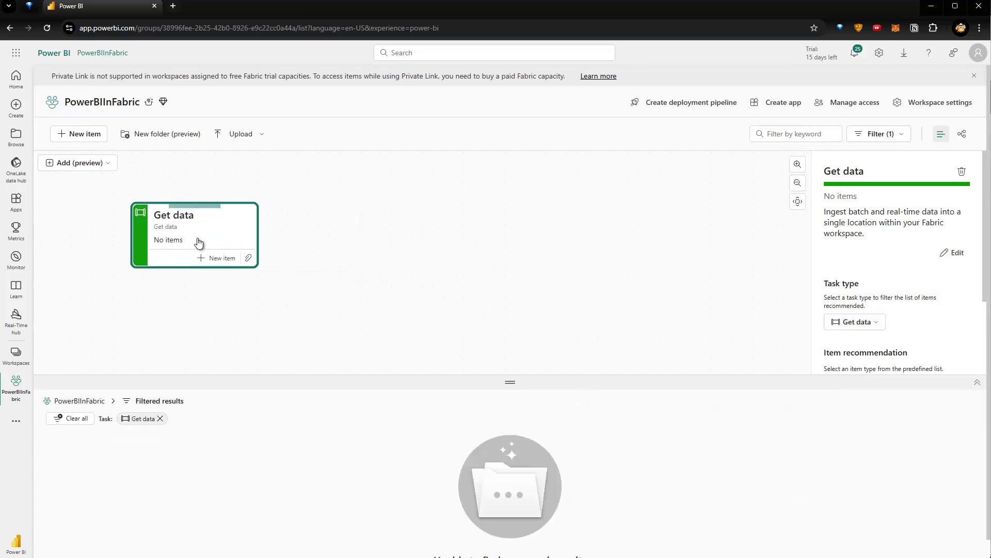
pyautogui.click(160, 419)
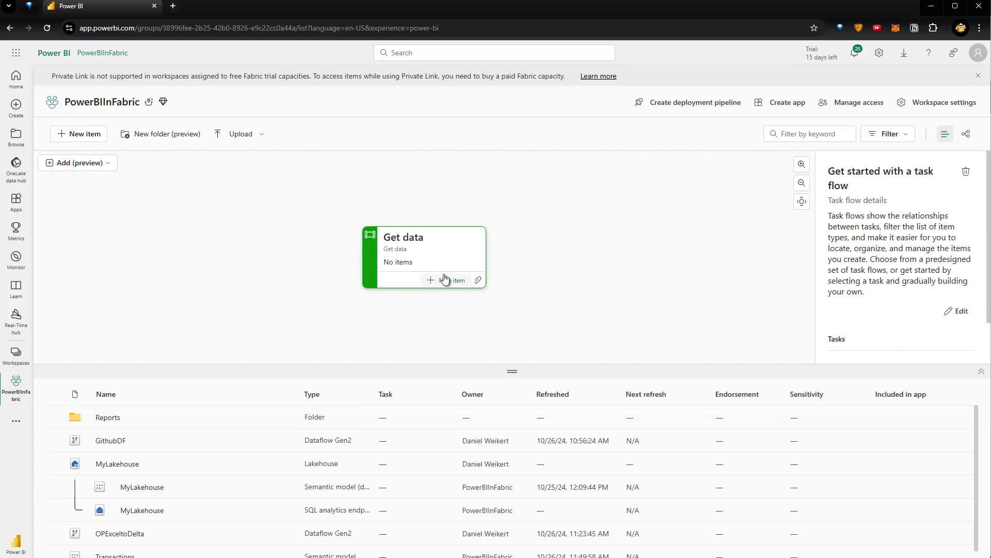
# Assign the GithubDF and OPExceltoDelta dataflows to the Get data task.
pyautogui.click(478, 281)
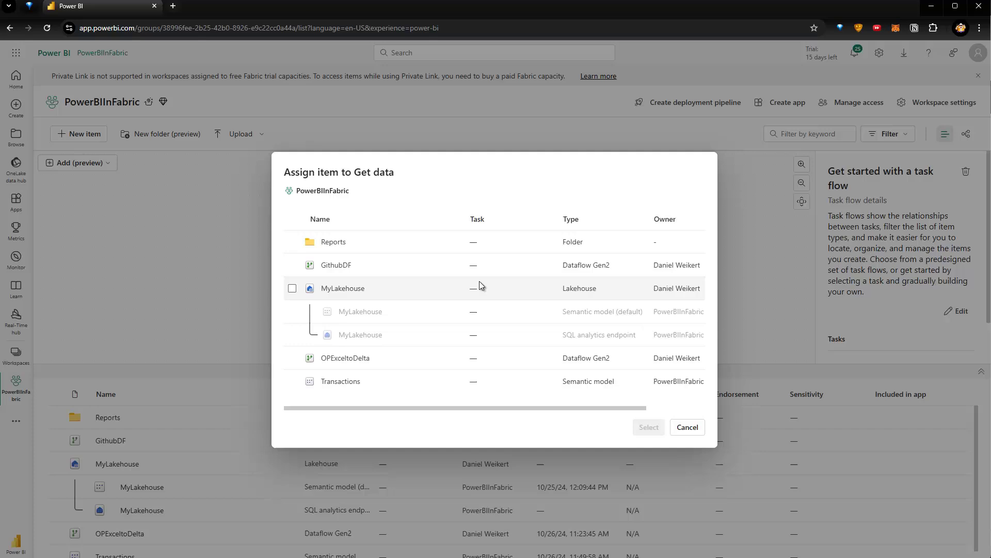
pyautogui.click(293, 266)
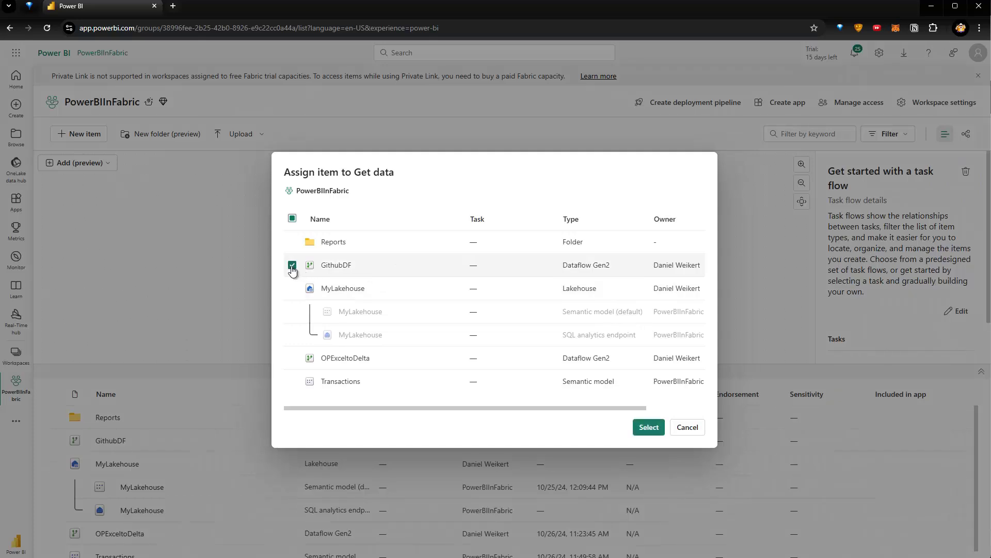
pyautogui.click(293, 359)
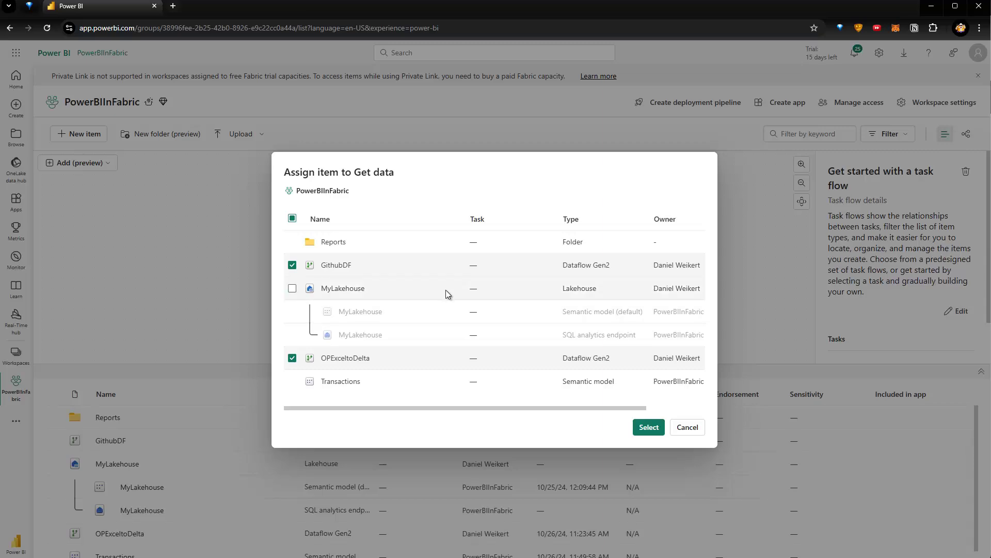
pyautogui.click(649, 430)
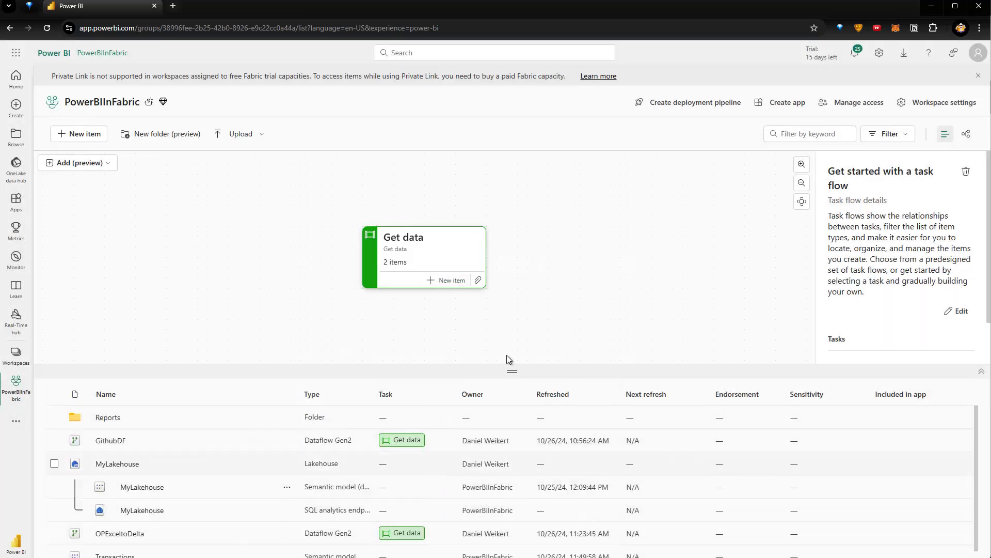
pyautogui.moveTo(395, 234); pyautogui.dragTo(199, 237)
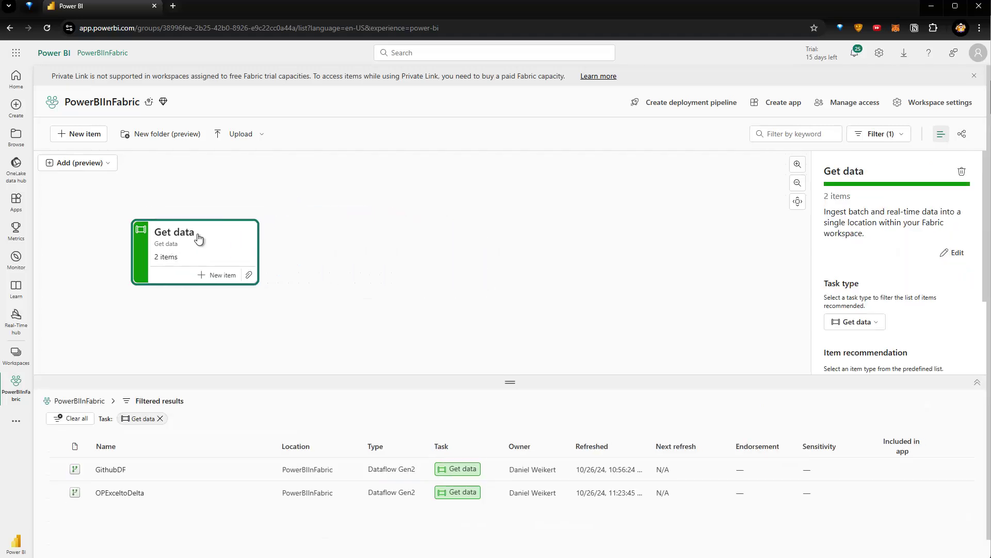
# Add a Store data task and place it to the right of Get data.
pyautogui.click(373, 231)
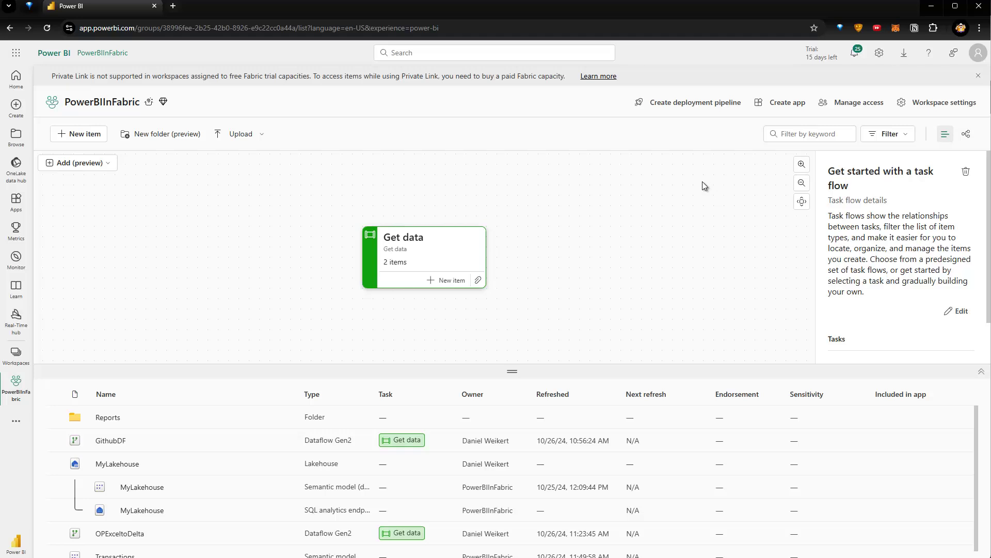
pyautogui.click(100, 165)
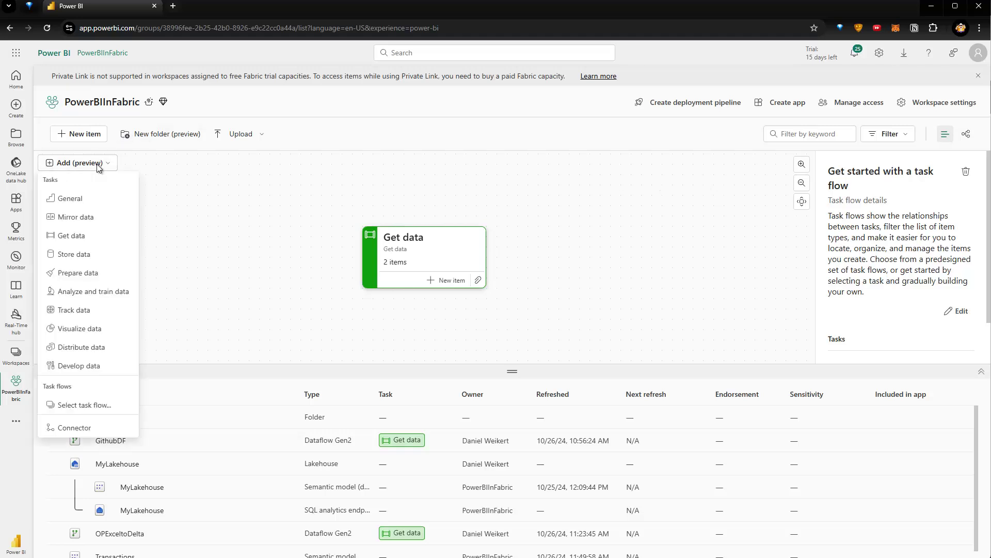
pyautogui.click(72, 254)
pyautogui.moveTo(250, 214); pyautogui.dragTo(398, 195)
pyautogui.moveTo(152, 227); pyautogui.dragTo(650, 255)
pyautogui.click(361, 247)
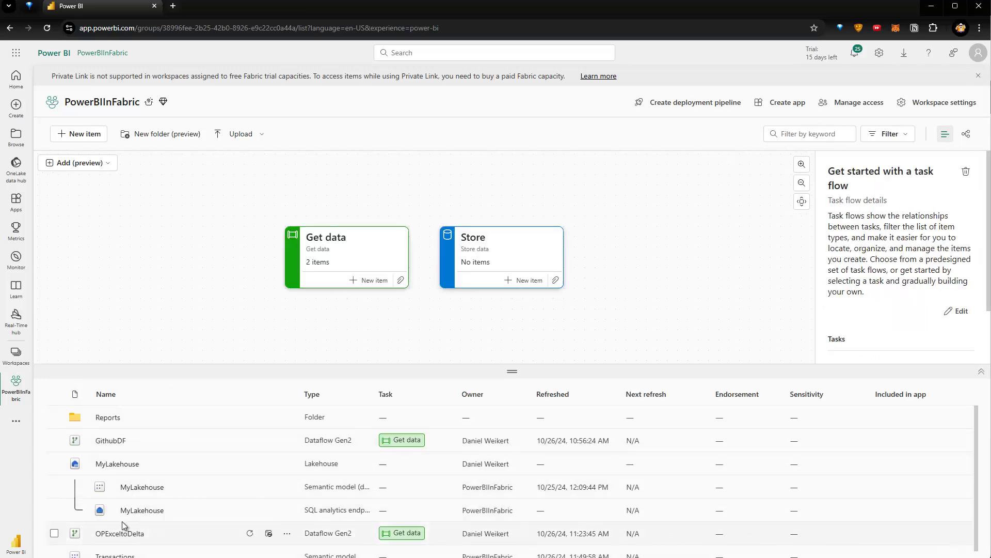
# Assign MyLakehouse and the Transactions semantic model to the Store task.
pyautogui.click(555, 281)
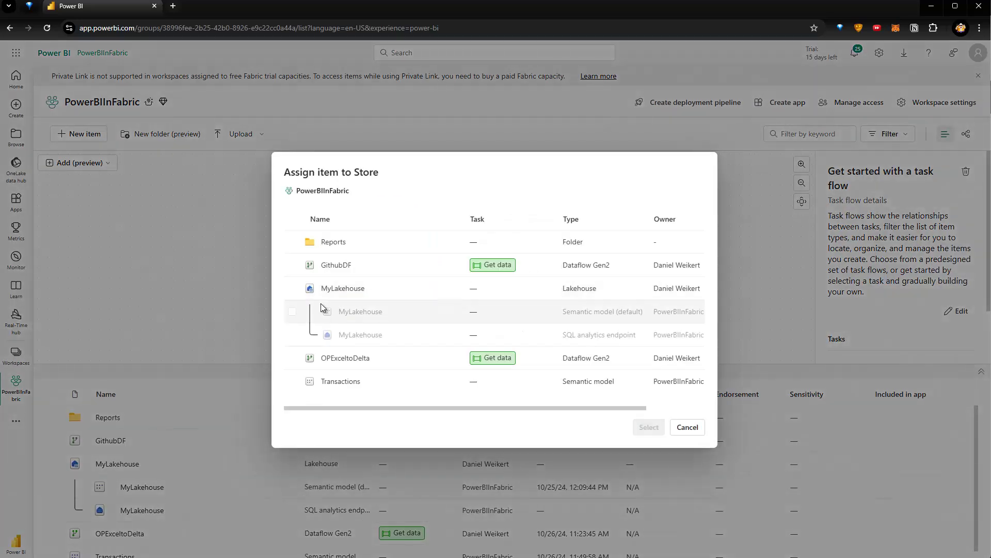
pyautogui.click(293, 290)
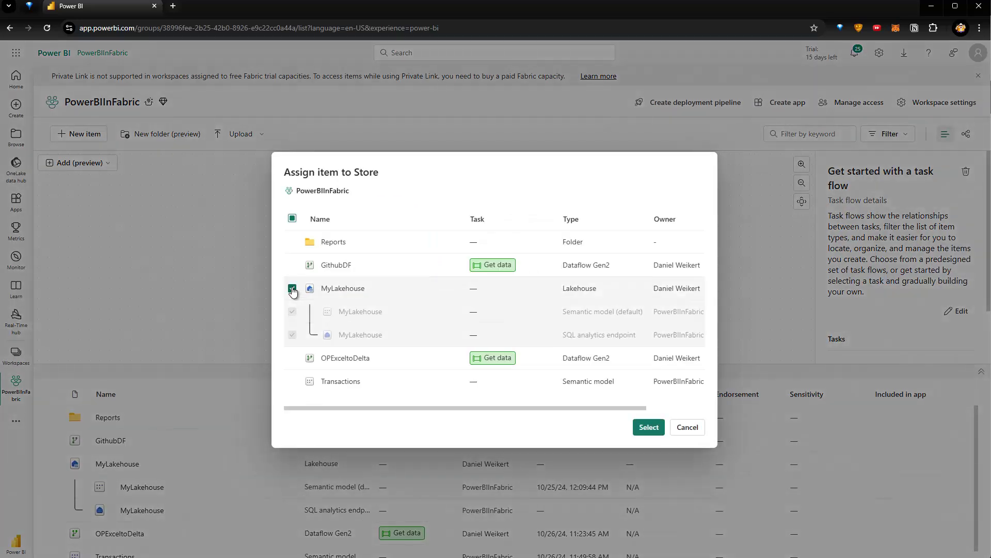
pyautogui.click(293, 382)
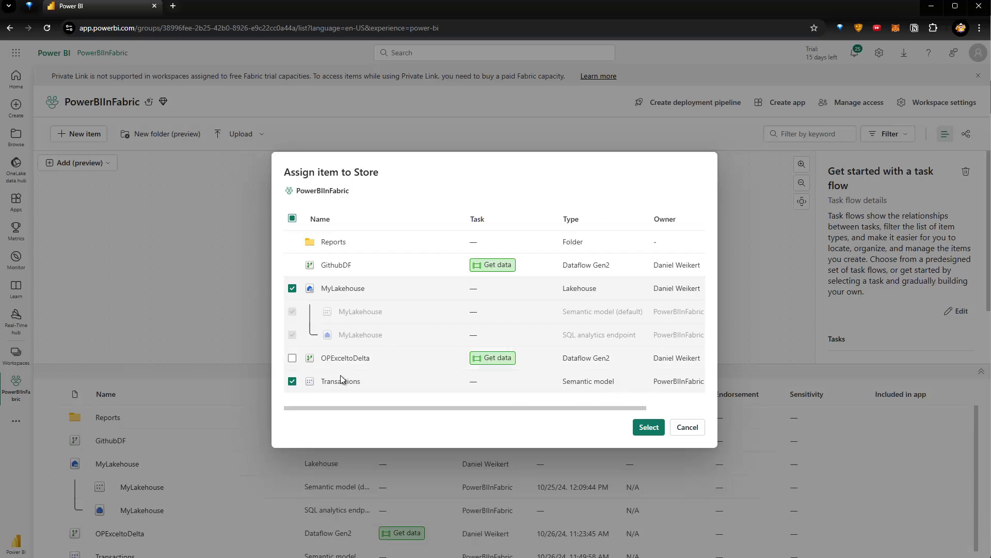
pyautogui.click(646, 427)
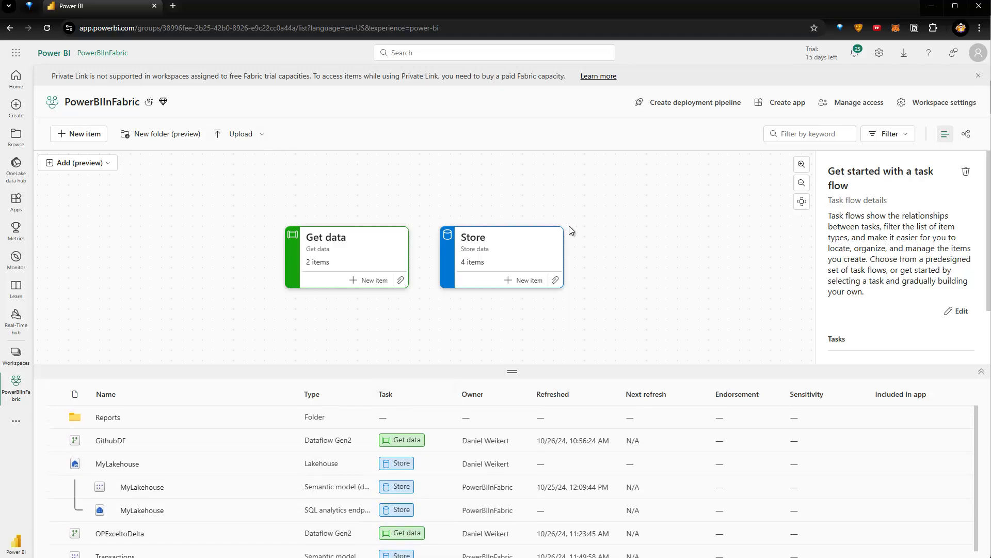
# Add a Visualize data task and place it beside the Store card.
pyautogui.click(112, 165)
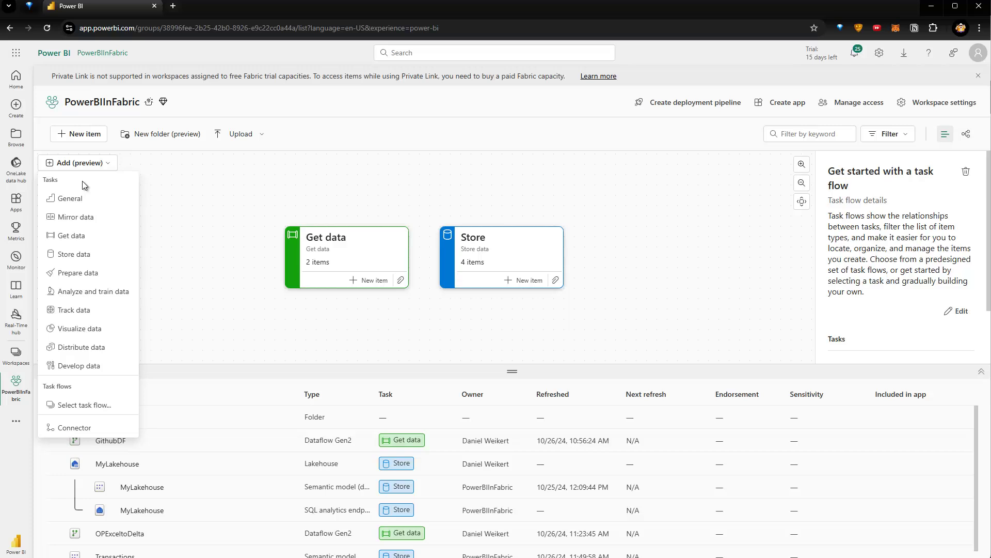
pyautogui.click(81, 331)
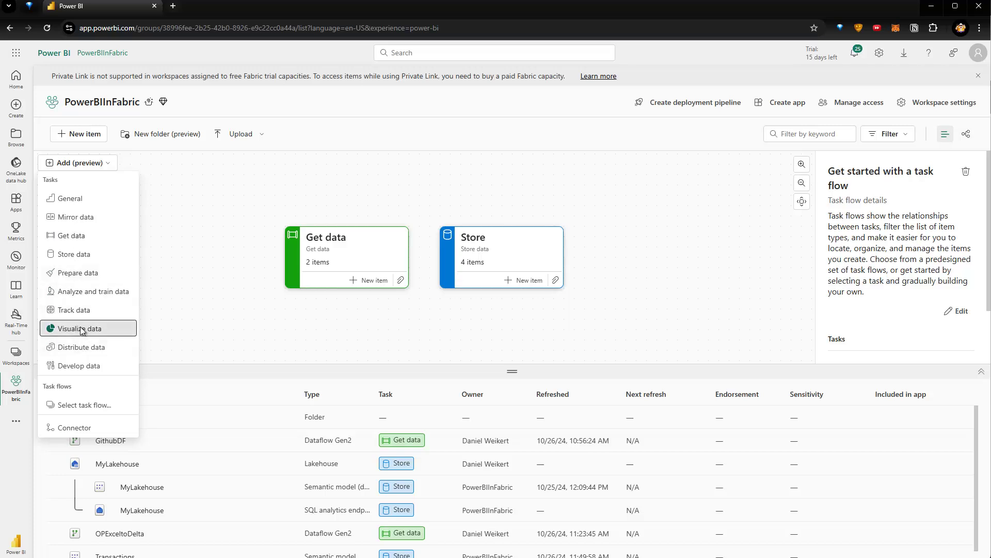
pyautogui.moveTo(217, 224); pyautogui.dragTo(788, 243)
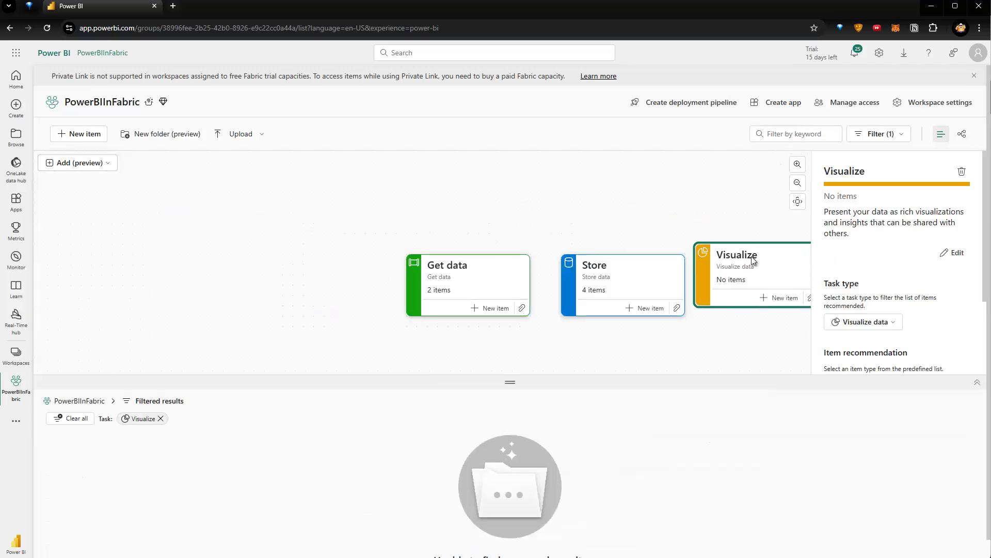
pyautogui.click(450, 330)
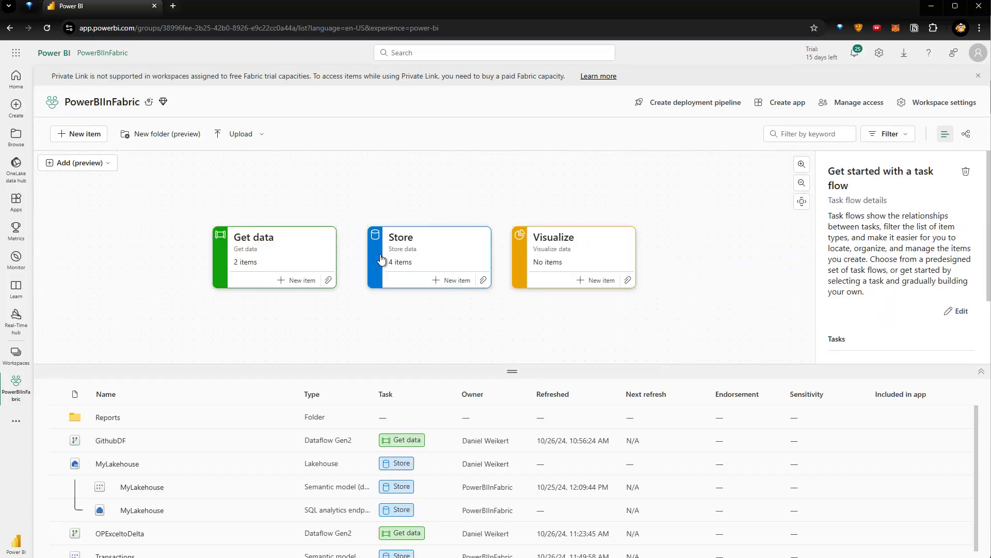
# Review the Store and Get data tasks' items, then return to the flow overview.
pyautogui.click(418, 232)
pyautogui.click(413, 336)
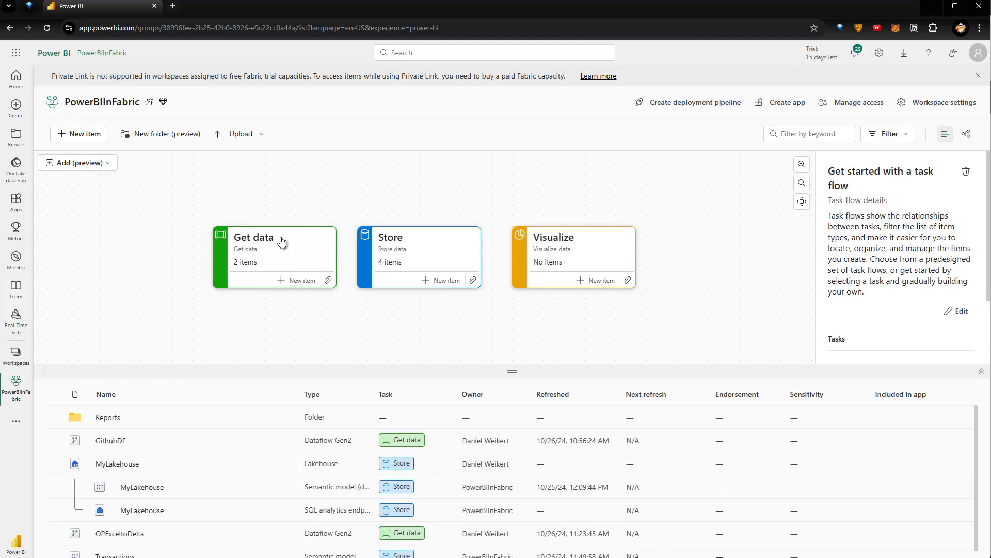
pyautogui.click(279, 241)
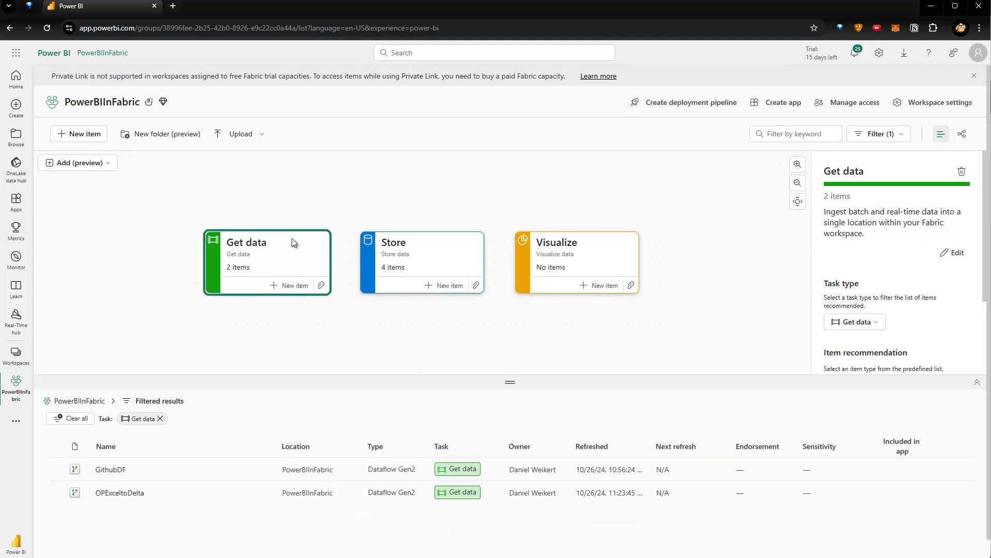
pyautogui.click(401, 317)
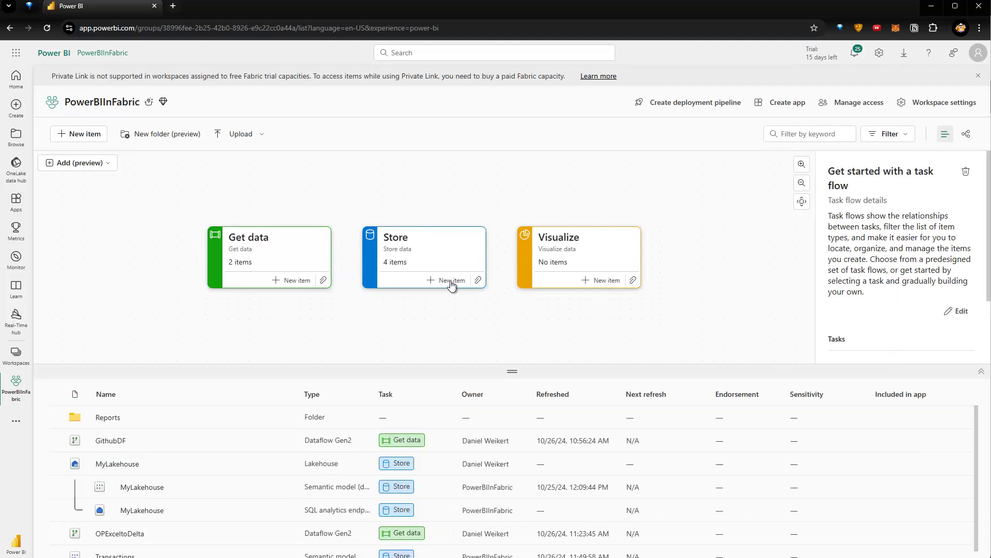
# Assign AutoReport, ManualReport, PaginatedReport and PowerBIDesktopReport from Reports to Visualize.
pyautogui.click(635, 284)
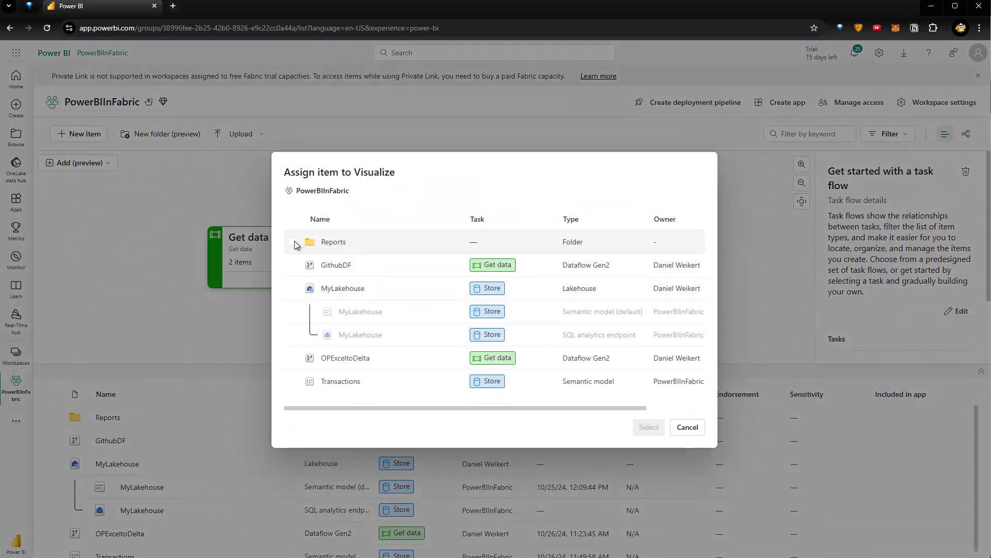
pyautogui.click(334, 242)
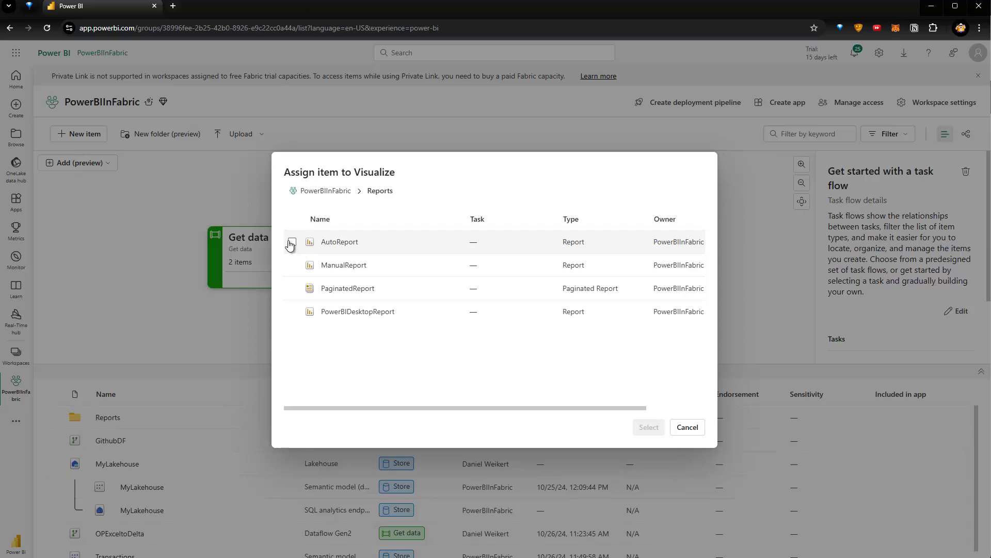
pyautogui.click(291, 243)
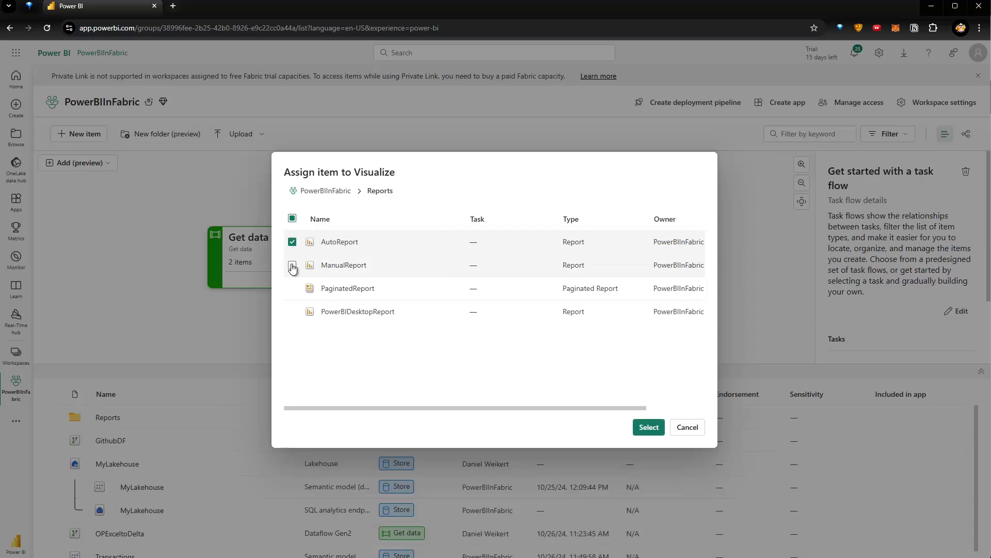
pyautogui.click(292, 266)
pyautogui.click(292, 289)
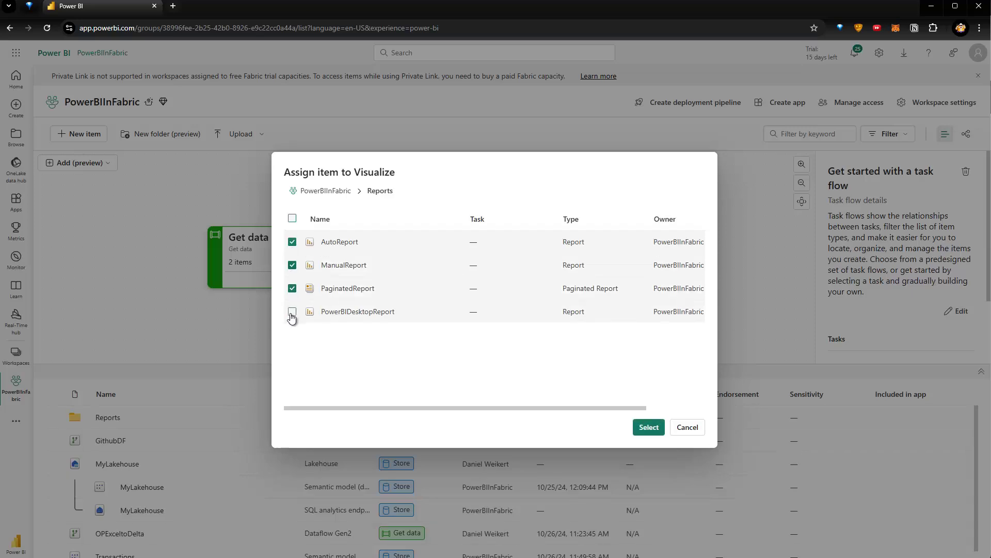
pyautogui.click(292, 312)
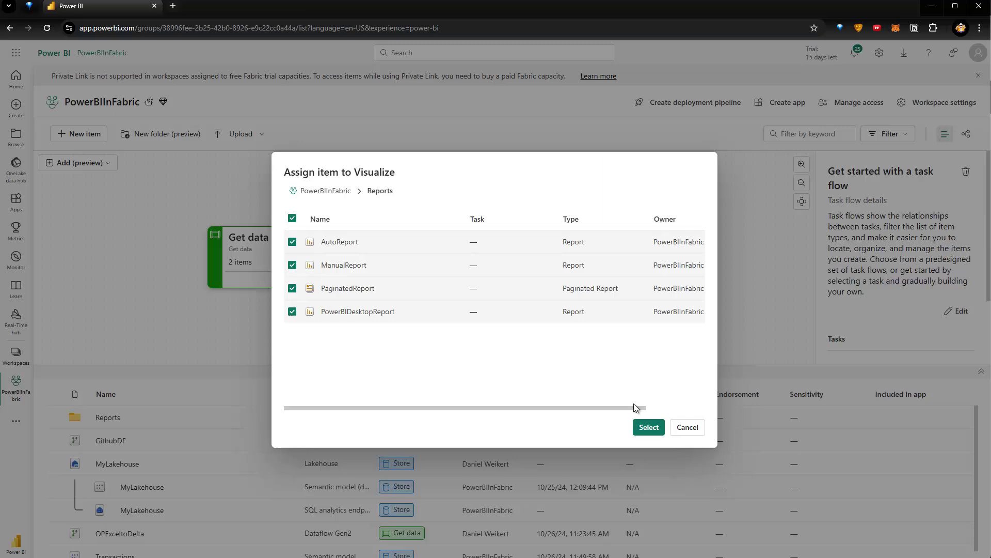
pyautogui.click(648, 433)
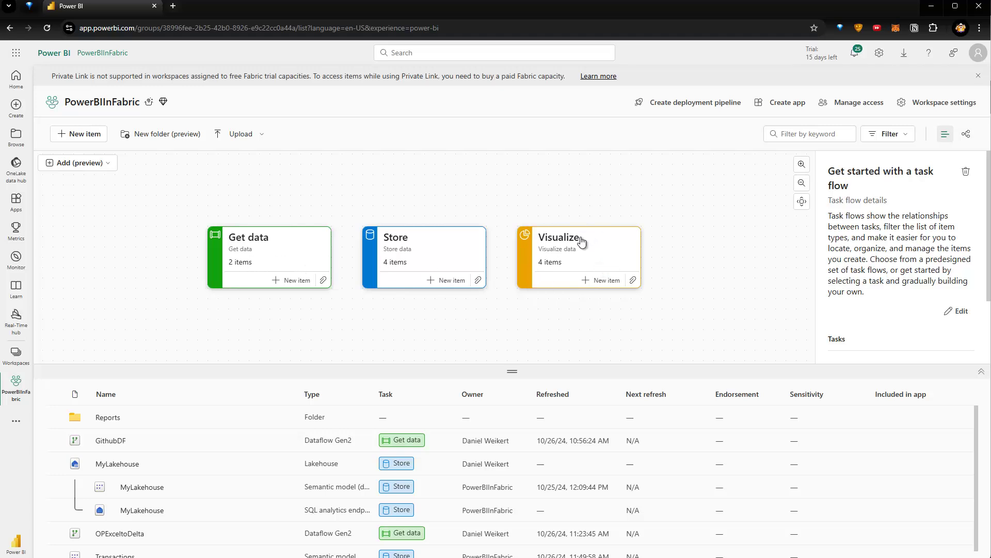
# Check the Reports folder's Visualize tags, then filter items to Get data's GithubDF and OPExceltoDelta dataflows.
pyautogui.click(103, 420)
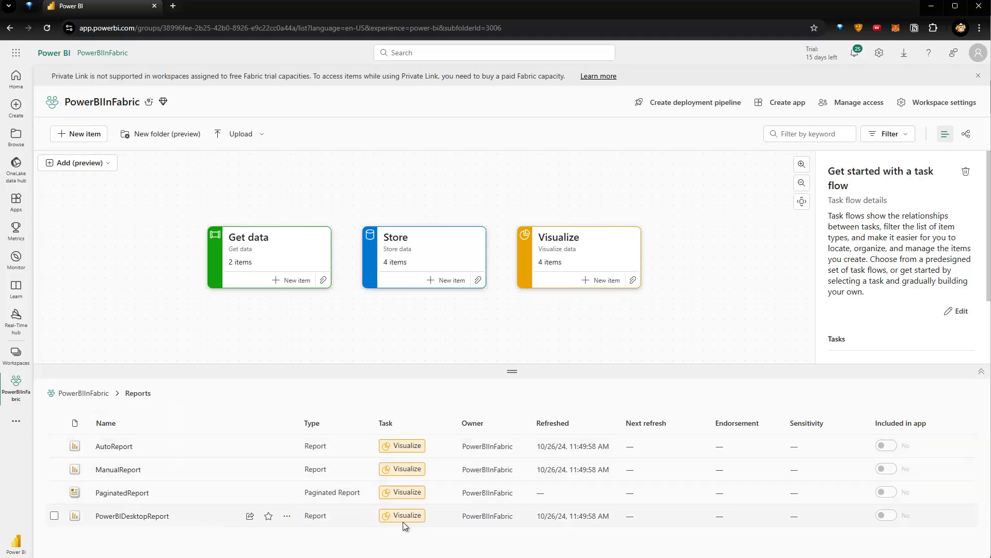
pyautogui.click(85, 394)
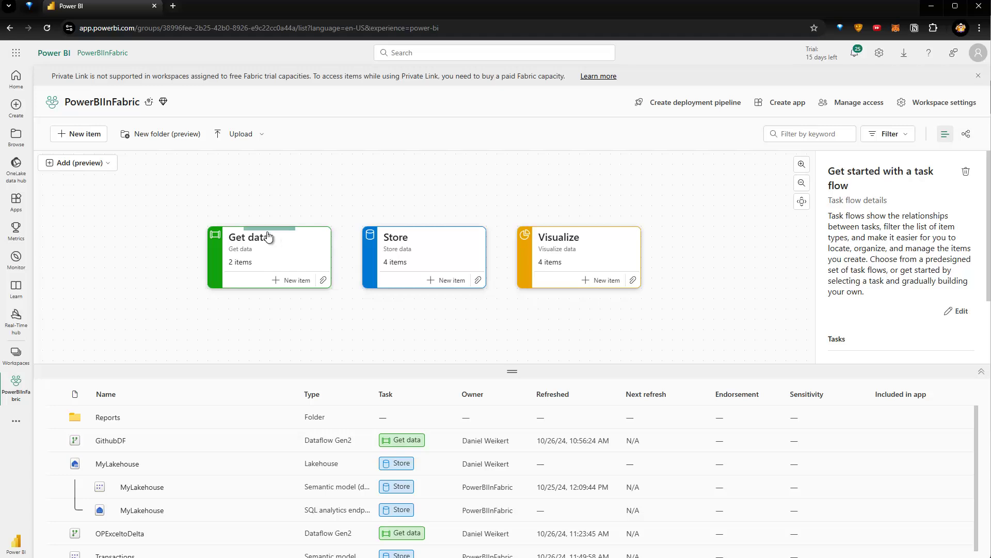
pyautogui.click(243, 233)
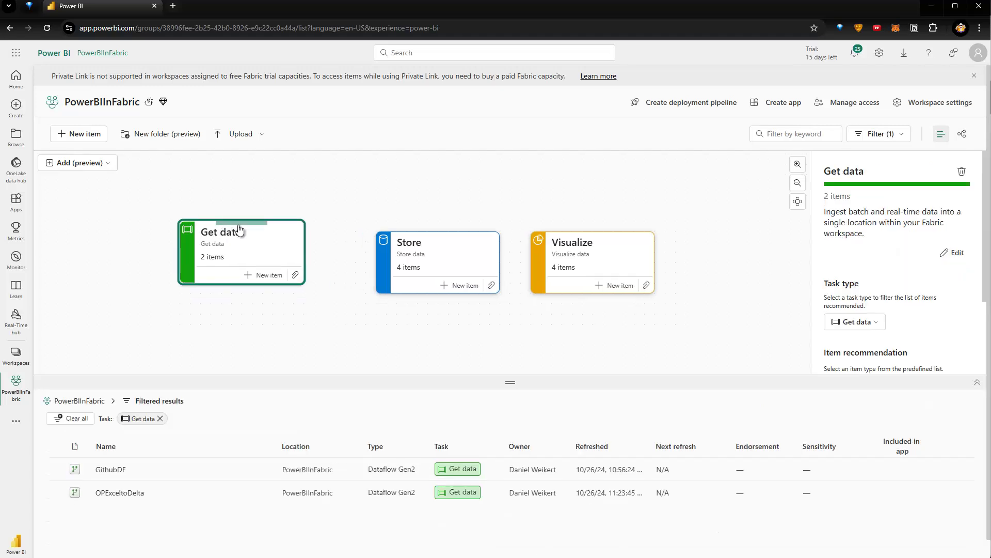
# Draw connectors from Get data to Store and from Store to Visualize, repositioning the Get data and Visualize cards.
pyautogui.moveTo(246, 239); pyautogui.dragTo(257, 250)
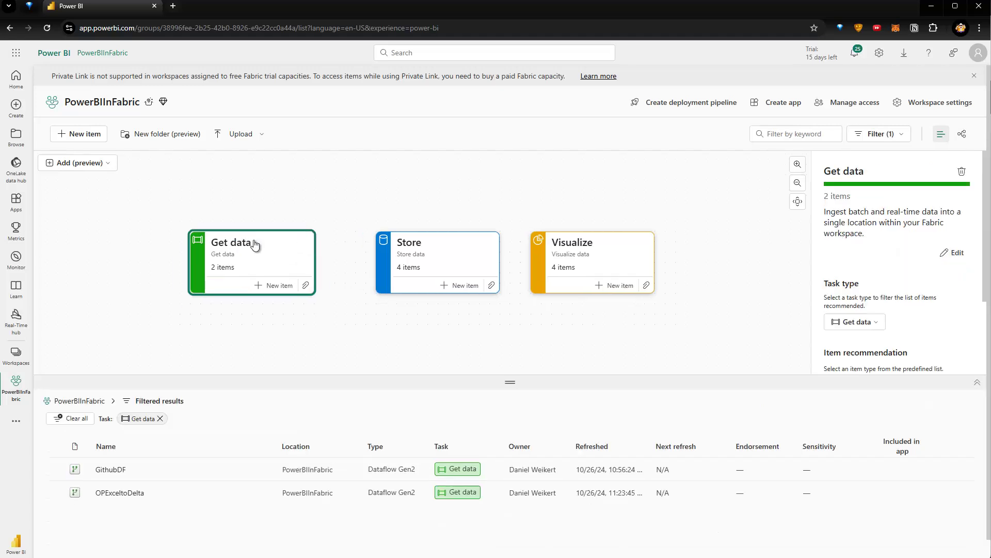
pyautogui.moveTo(314, 264); pyautogui.dragTo(374, 264)
pyautogui.moveTo(499, 266); pyautogui.dragTo(539, 267)
pyautogui.moveTo(597, 245); pyautogui.dragTo(625, 206)
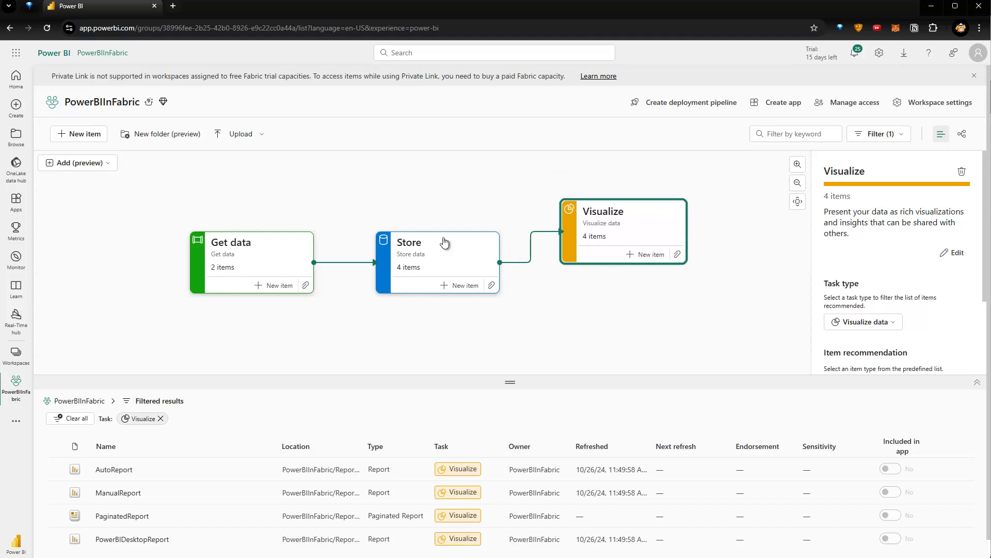
pyautogui.click(428, 250)
pyautogui.click(395, 209)
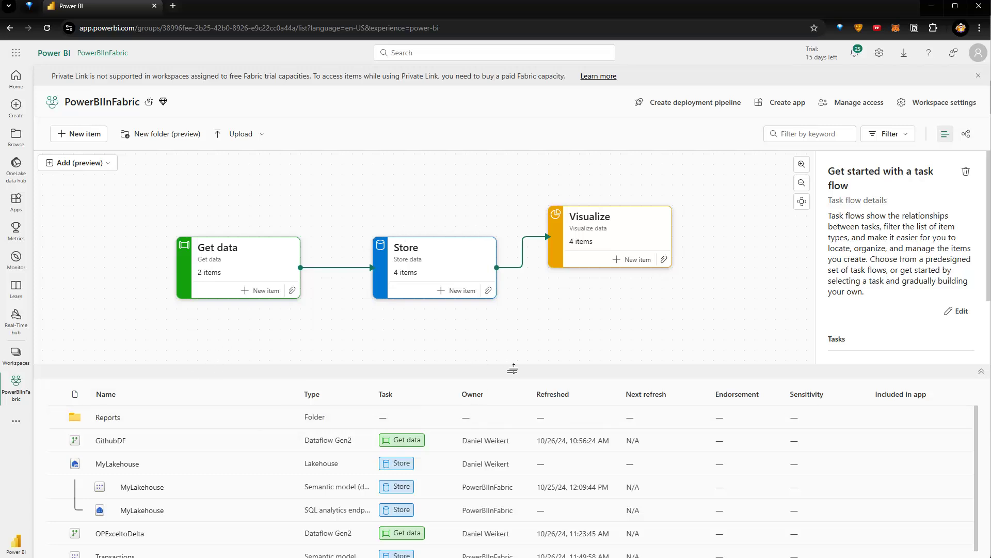
pyautogui.moveTo(513, 367); pyautogui.dragTo(511, 287)
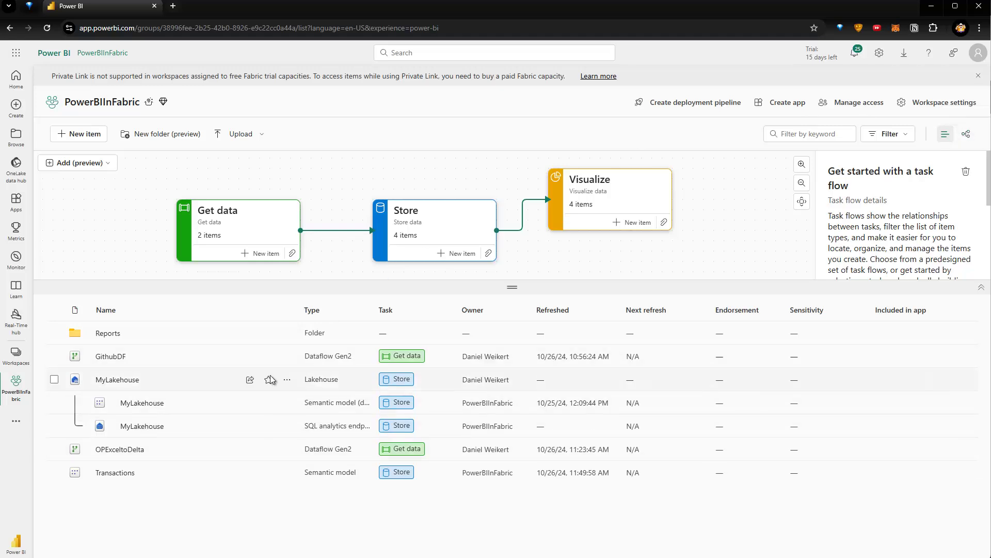
pyautogui.click(945, 138)
pyautogui.moveTo(512, 300); pyautogui.dragTo(508, 376)
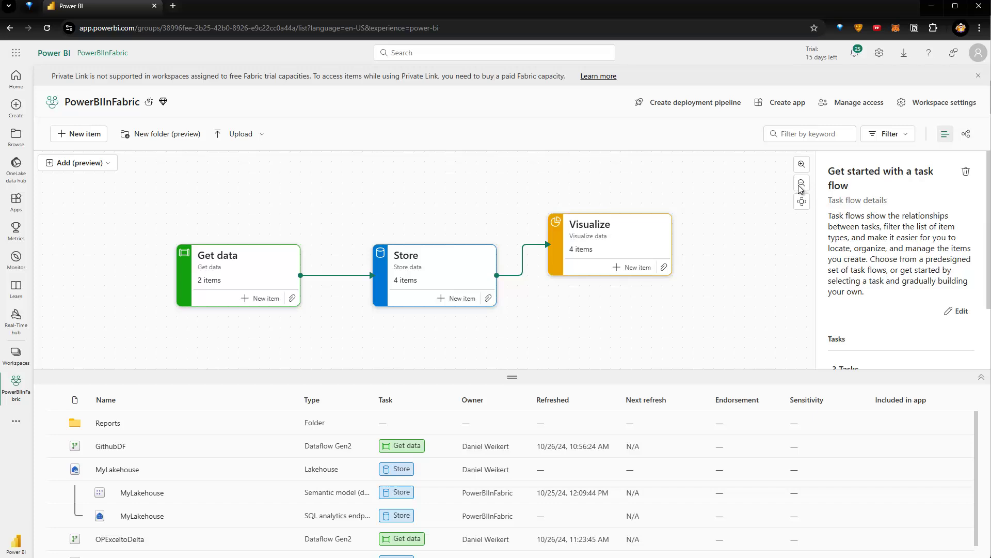
pyautogui.click(436, 253)
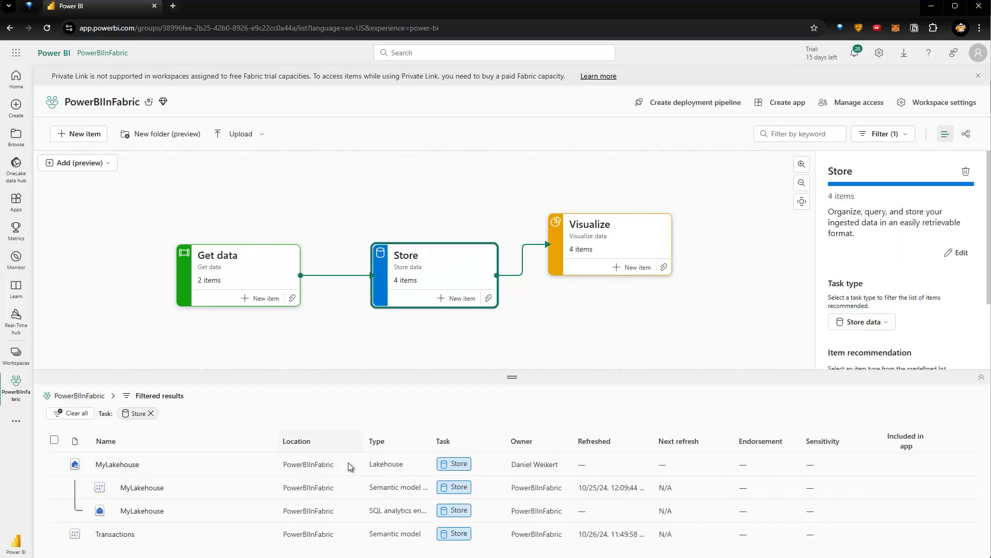
pyautogui.click(355, 331)
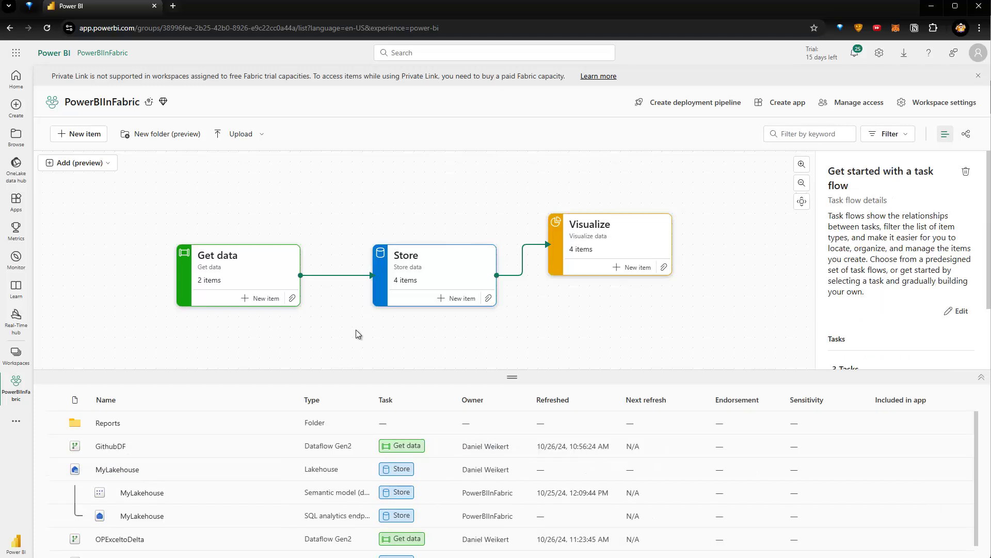